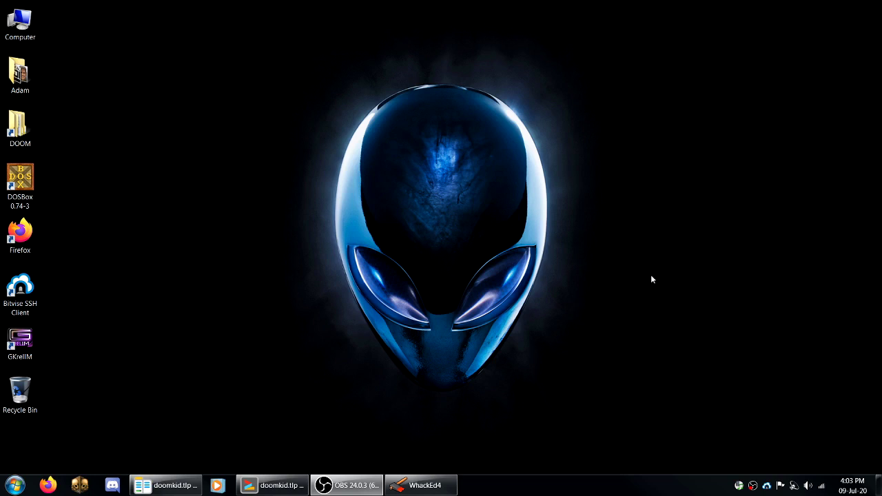
- Switch to WhackEd4 and create a new patch with the Ultimate Doom 1.9 engine and C:\DOOM2\DOOM2.WAD as the IWAD
click(423, 482)
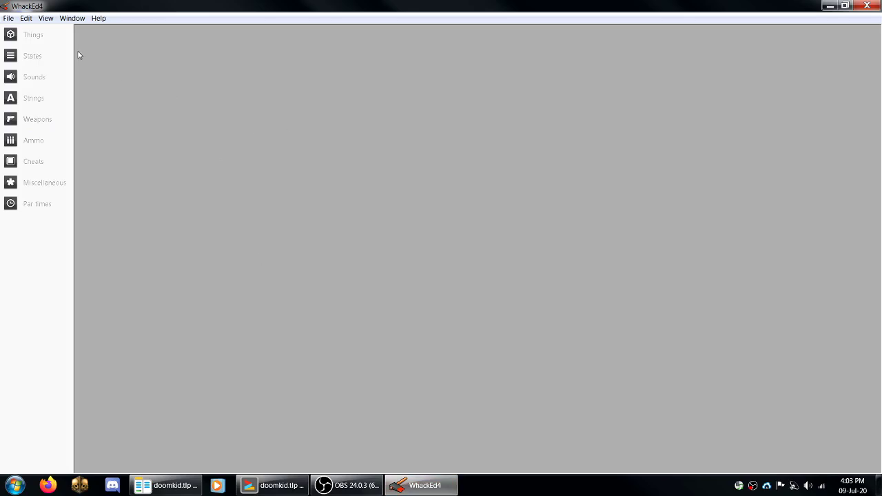
click(8, 18)
click(25, 30)
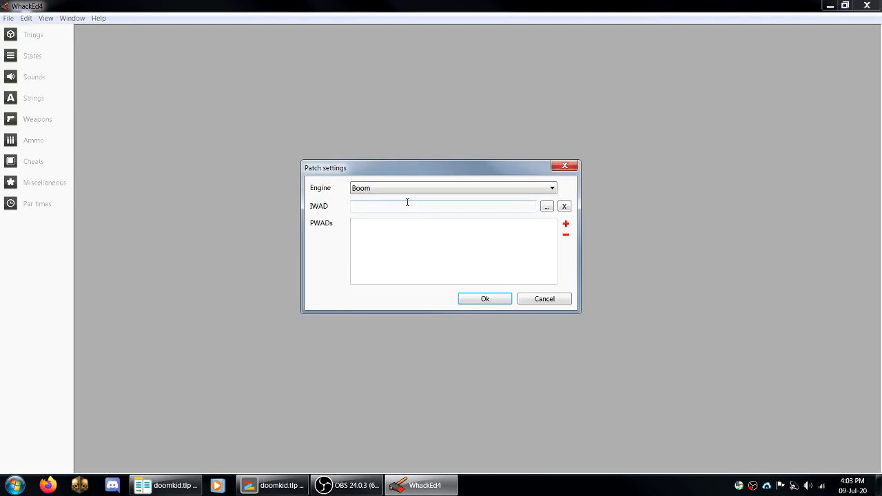
click(427, 191)
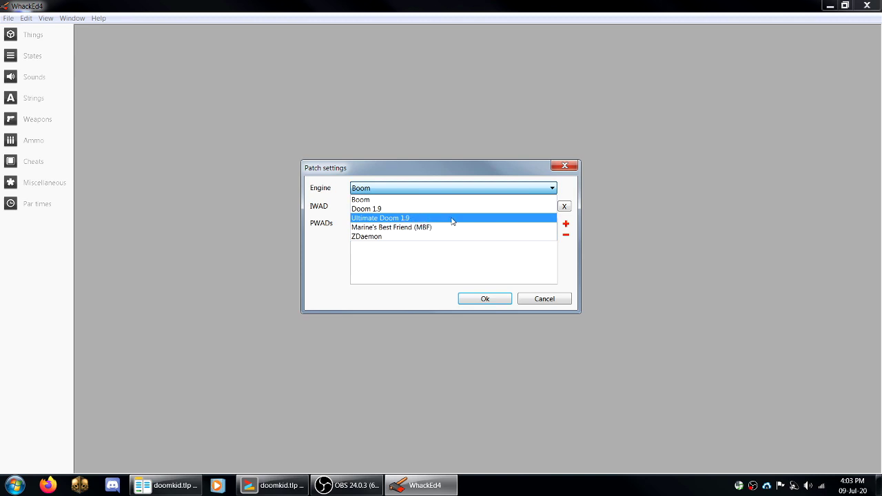
click(429, 219)
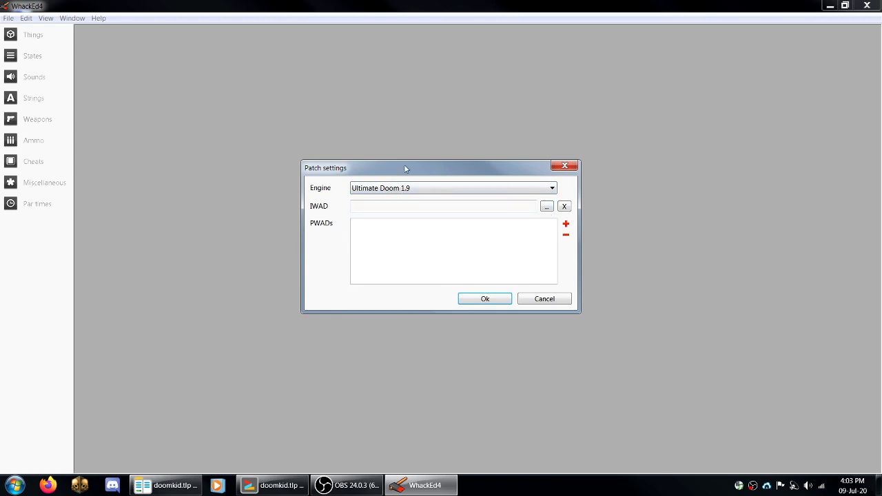
click(548, 209)
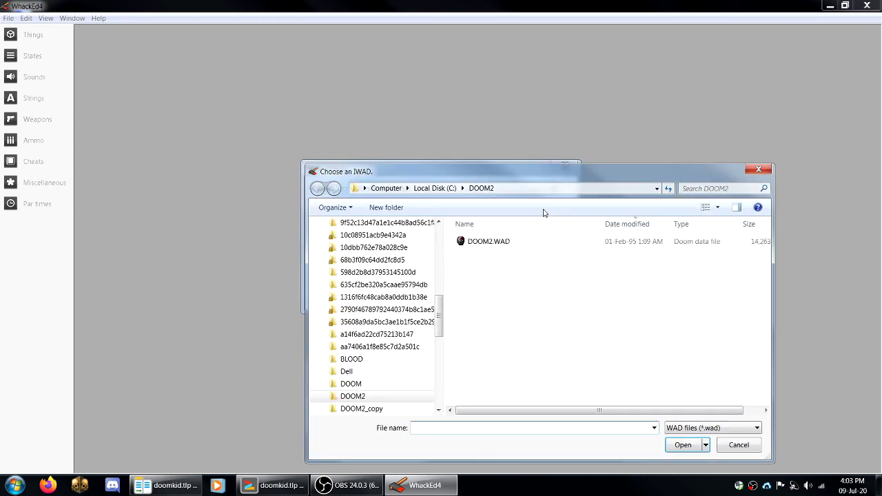
double_click(486, 242)
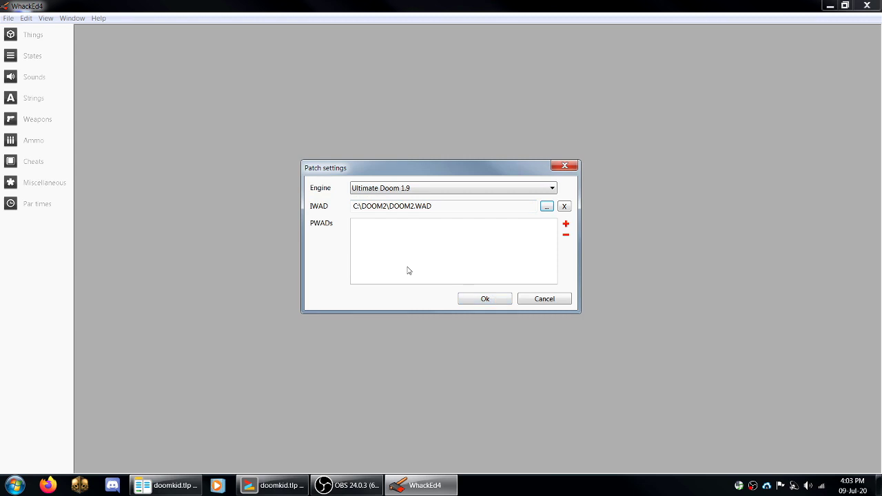
click(486, 299)
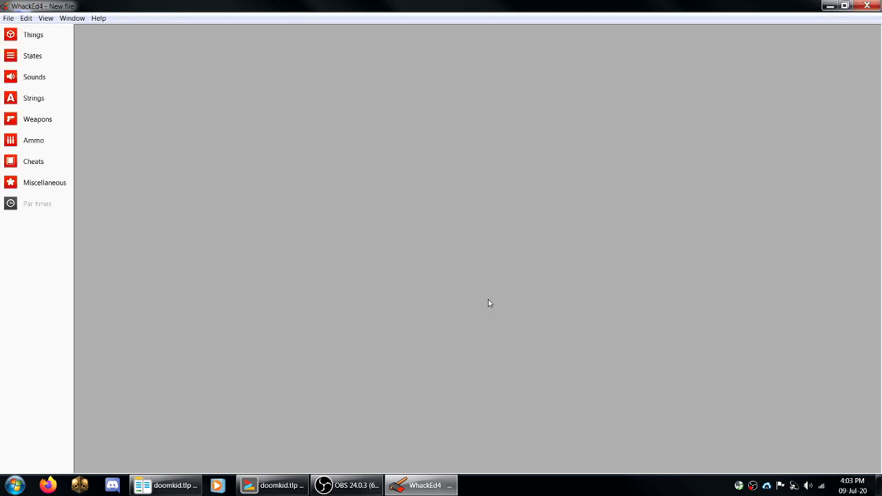
- Examine the story text entries 132 to 141 in the patch's strings list
click(31, 104)
click(377, 75)
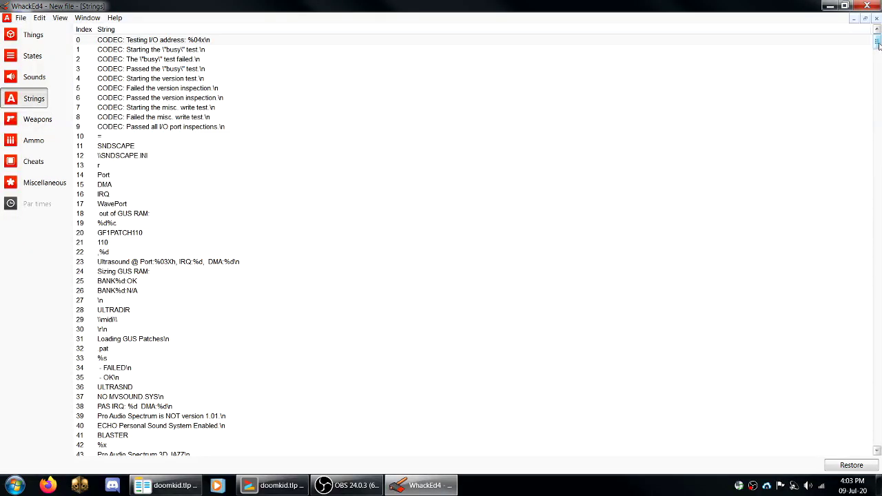
drag(878, 44, 876, 87)
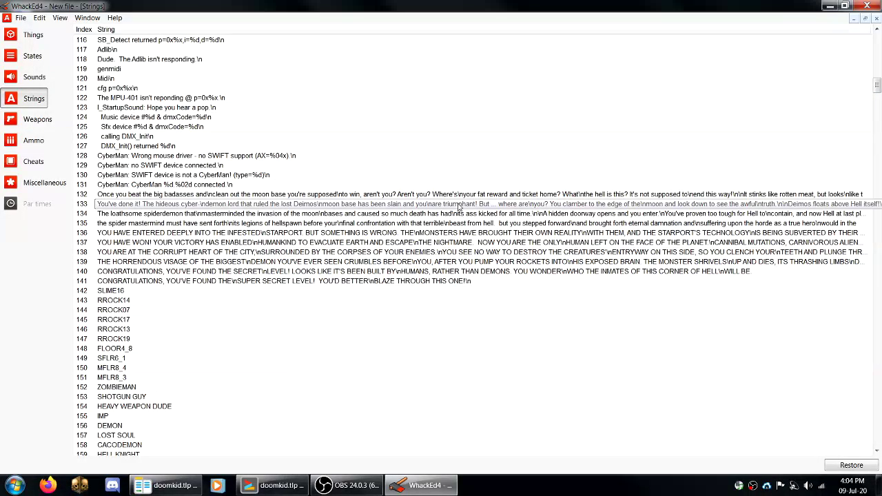
click(413, 195)
click(403, 206)
click(399, 220)
click(398, 233)
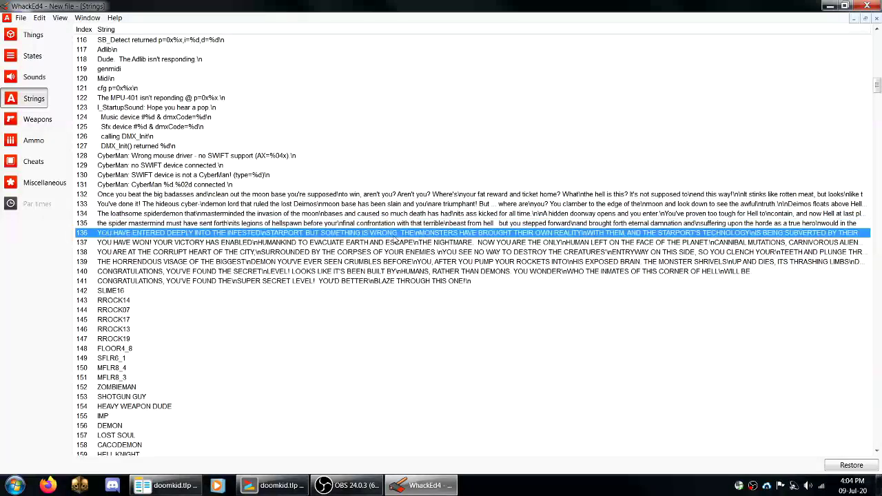
drag(394, 251, 397, 281)
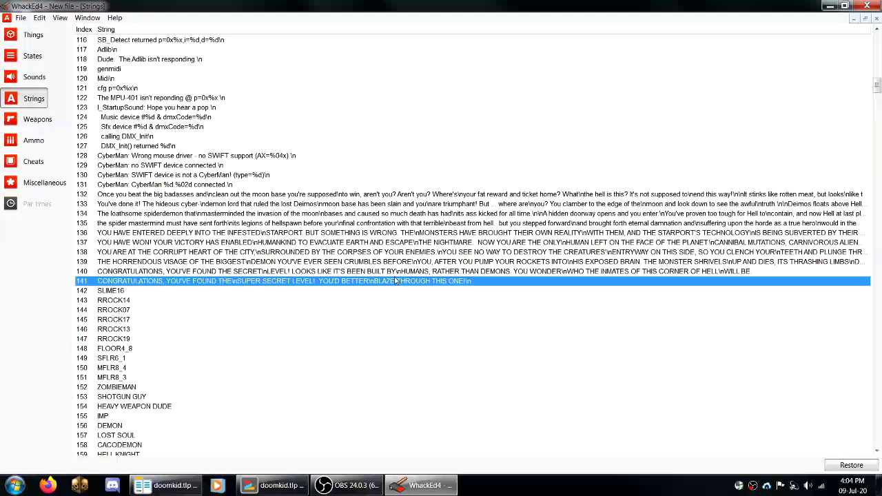
click(206, 195)
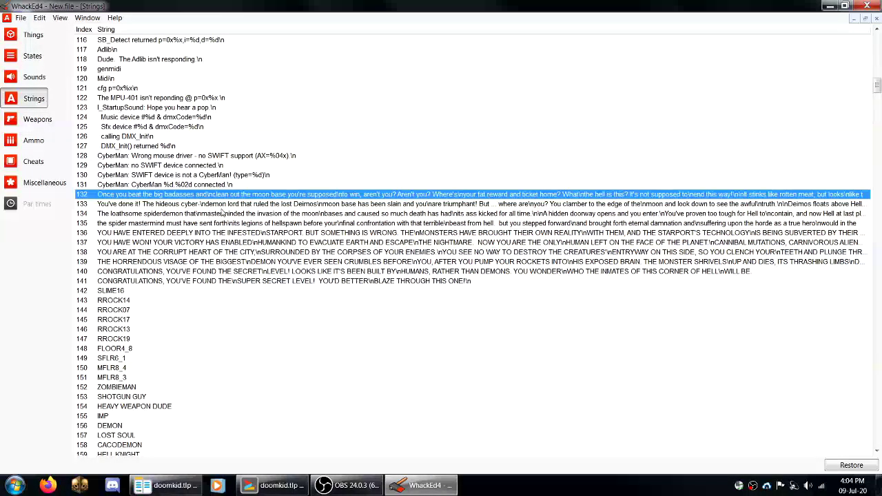
click(195, 205)
click(197, 213)
click(199, 194)
click(190, 233)
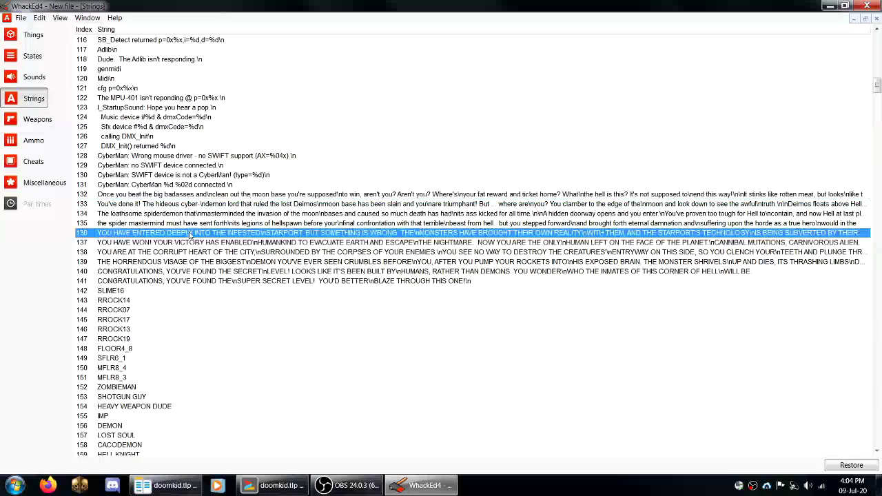
click(237, 272)
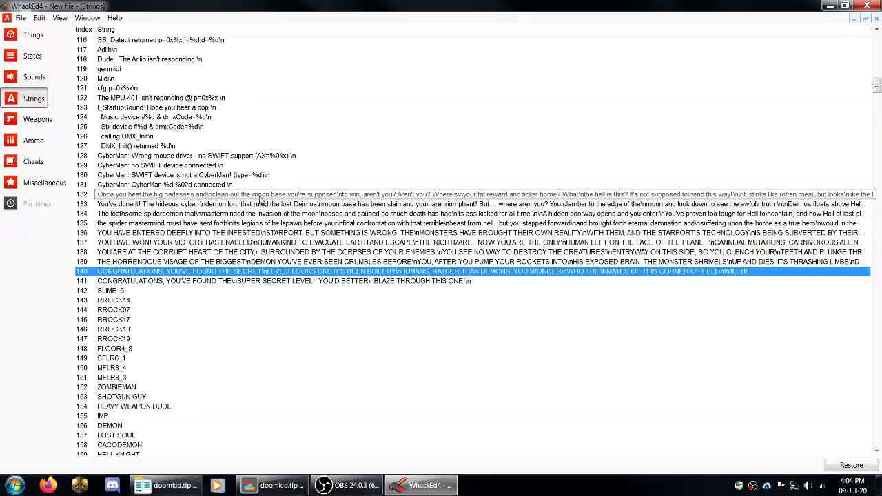
click(260, 196)
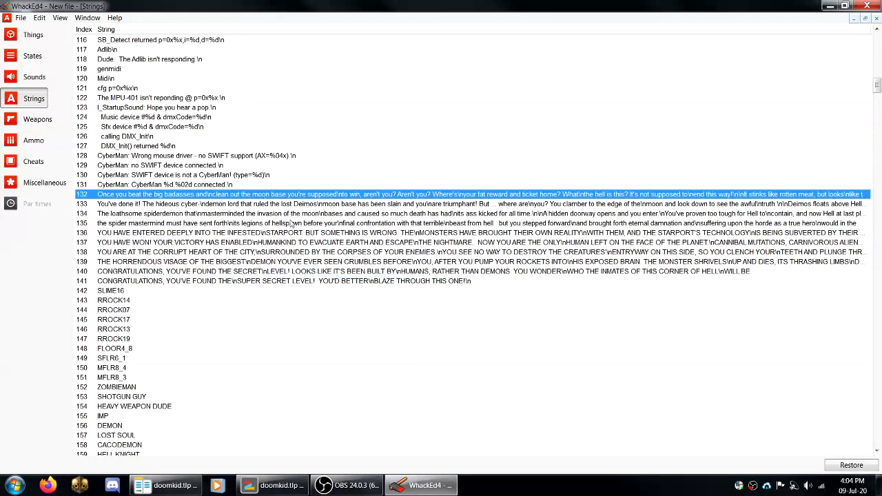
- Replace string 132's text with "Doomguy freaked out and ran everywhere.", "He went insane!" and "He created some weird tutorials on", separated by blank lines
double_click(161, 197)
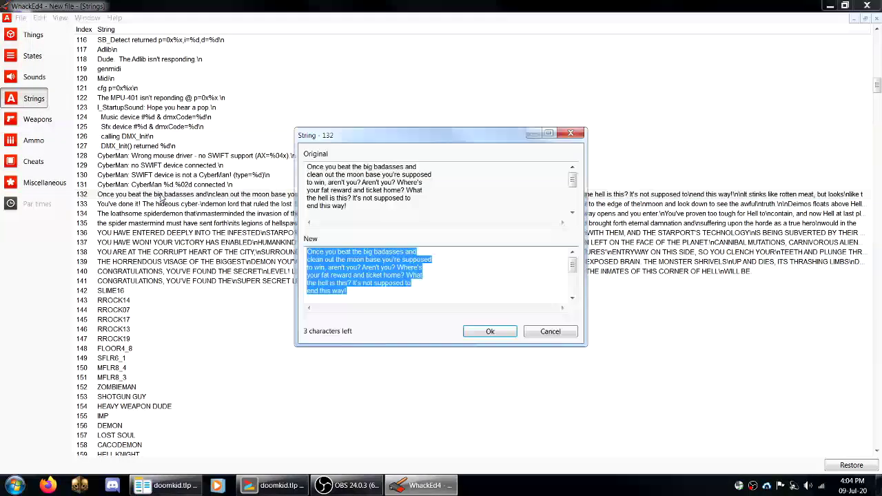
drag(572, 269, 568, 290)
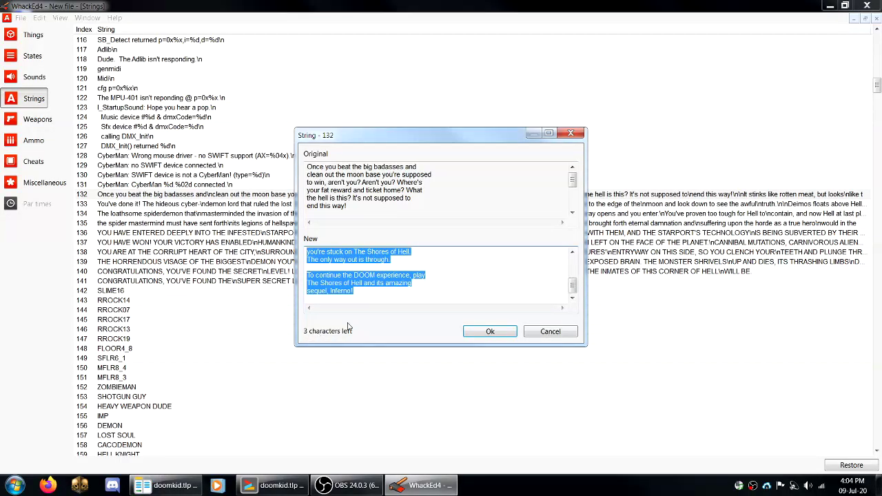
mouse_move(577, 288)
mouse_down()
mouse_move(574, 261)
mouse_move(569, 293)
mouse_up()
key(BackSpace)
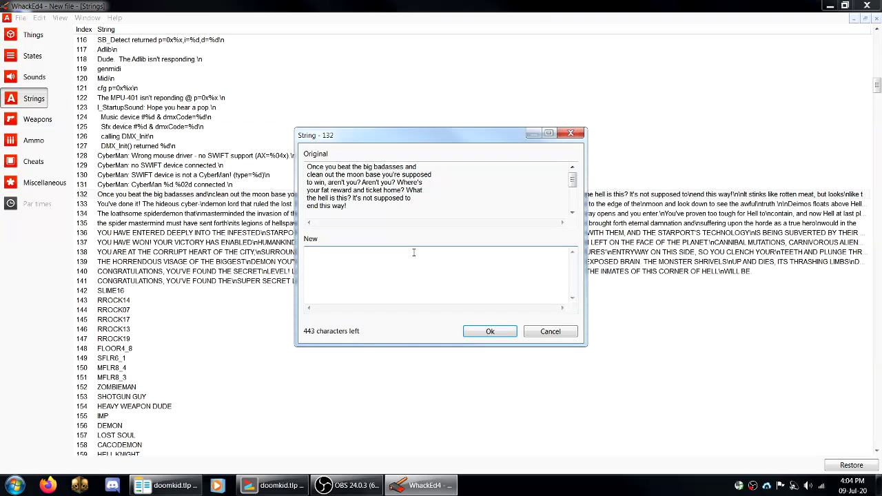
text(oomguy freaked out and ran everywhere.)
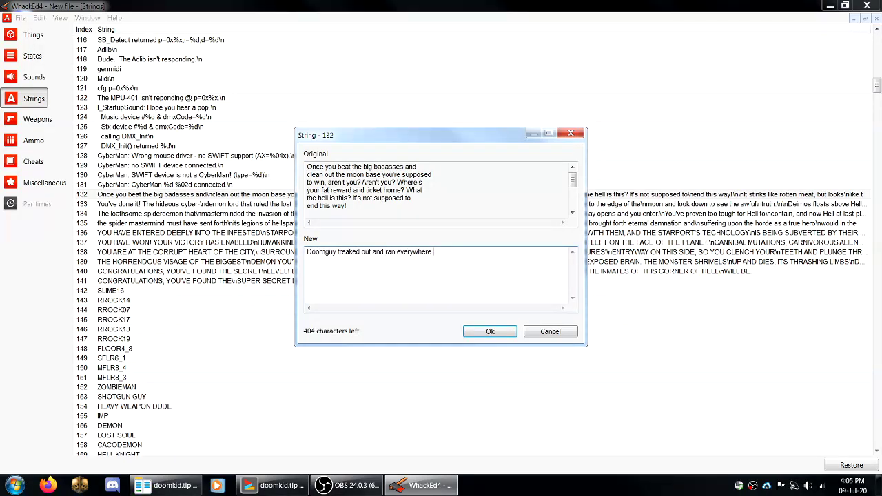
key(Return)
key(Return)
text(He created some weird tutorials on)
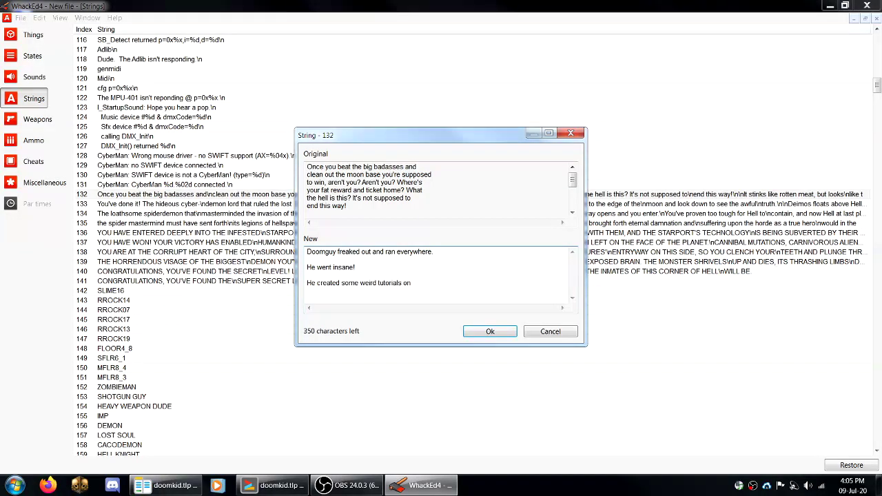
- Finish string 132 with "YouTube.com" on its own line and a separate "Have a rotten day!!!" paragraph, and accept the text
text( YouTube.com)
key(Return)
key(Return)
text(Have a)
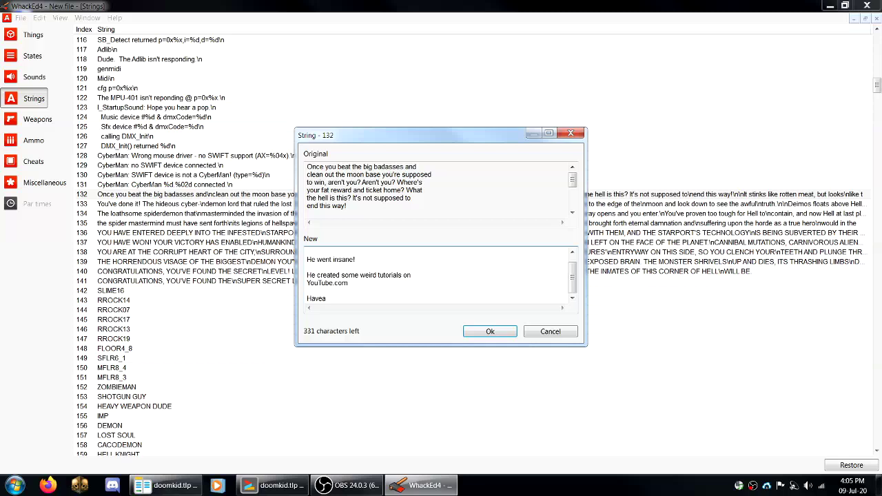
text( rotten day!!!)
click(491, 333)
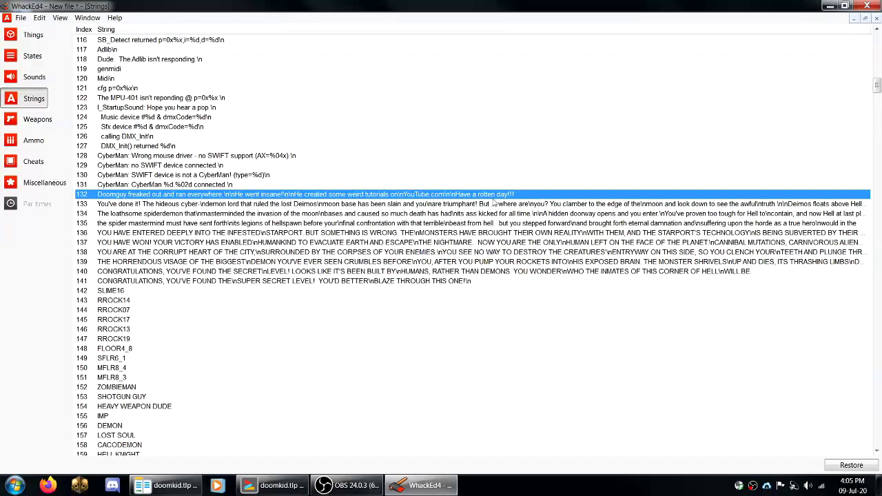
- Reopen string 132 and compare the line breaks of the original text with the new text
double_click(406, 196)
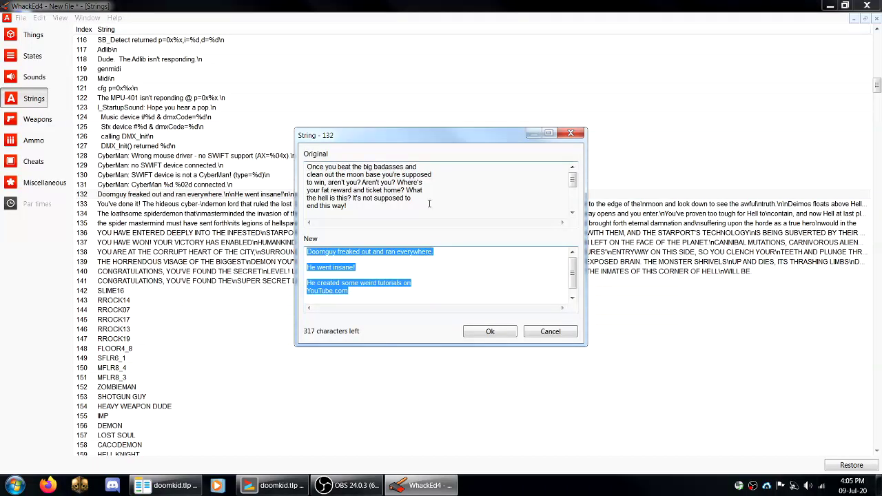
drag(433, 175, 437, 220)
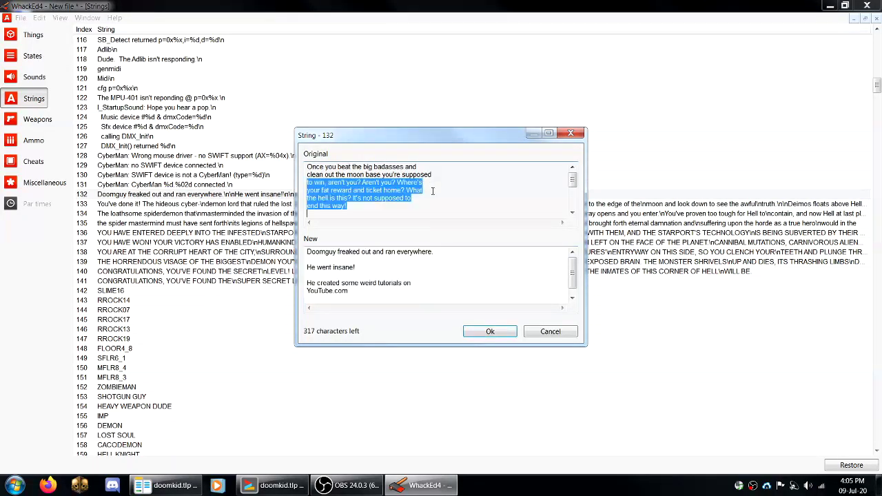
click(435, 262)
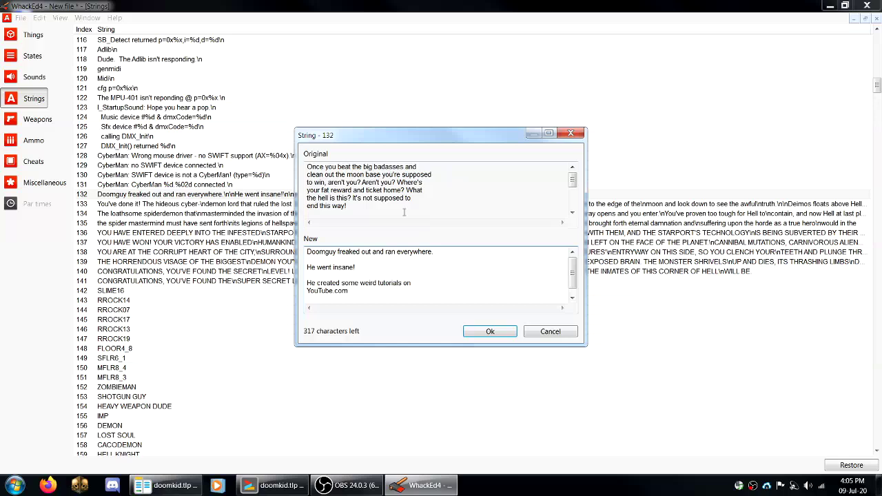
click(490, 332)
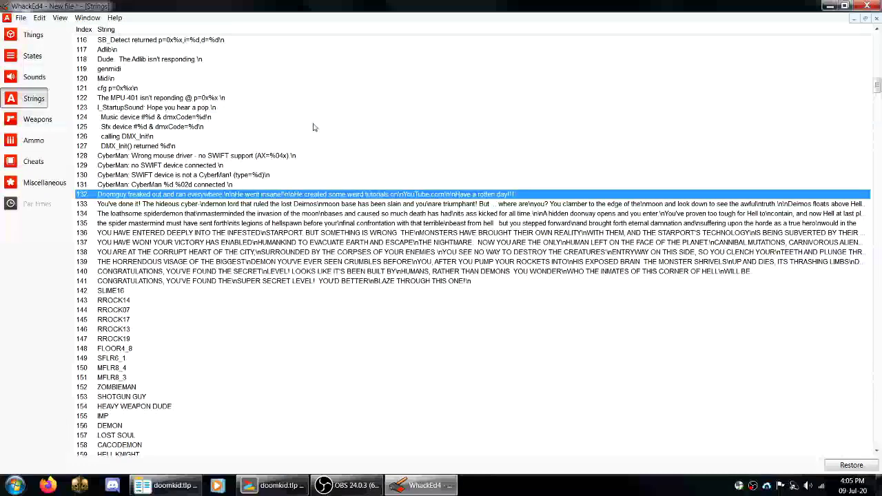
- Save the patch as story.deh in C:\DOOM2 and close the patch editor
click(20, 17)
click(58, 80)
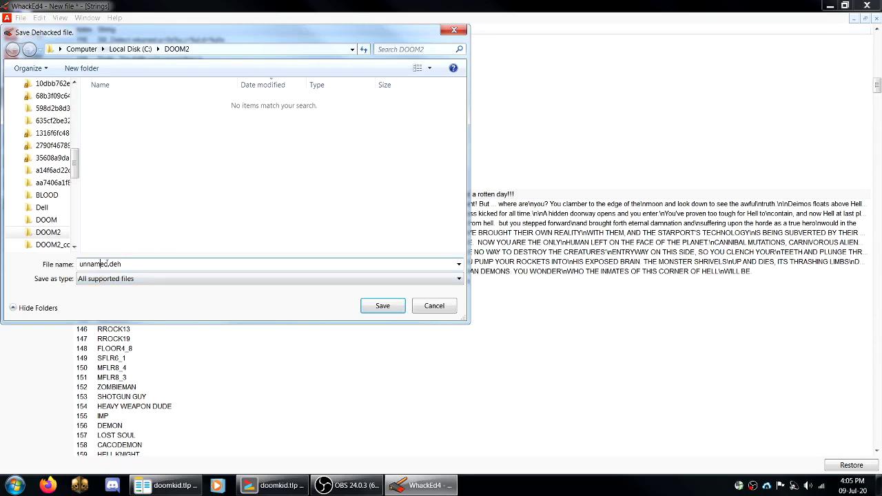
drag(109, 264, 20, 256)
text(story)
key(Return)
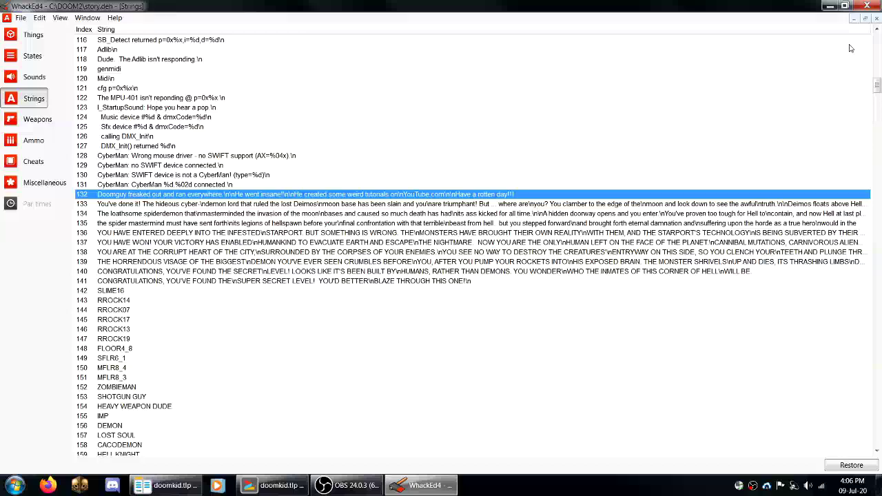
click(872, 6)
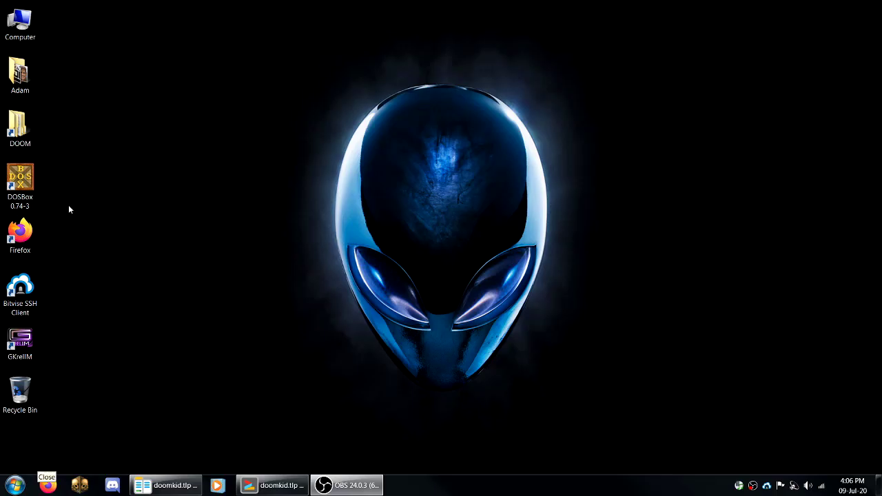
- Open the C:\DOOM2 folder in the file explorer and select story.deh
double_click(20, 22)
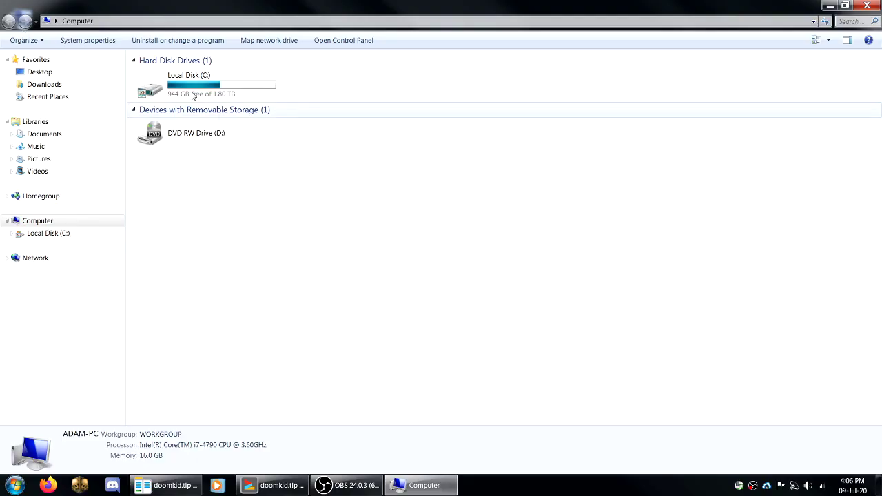
double_click(193, 83)
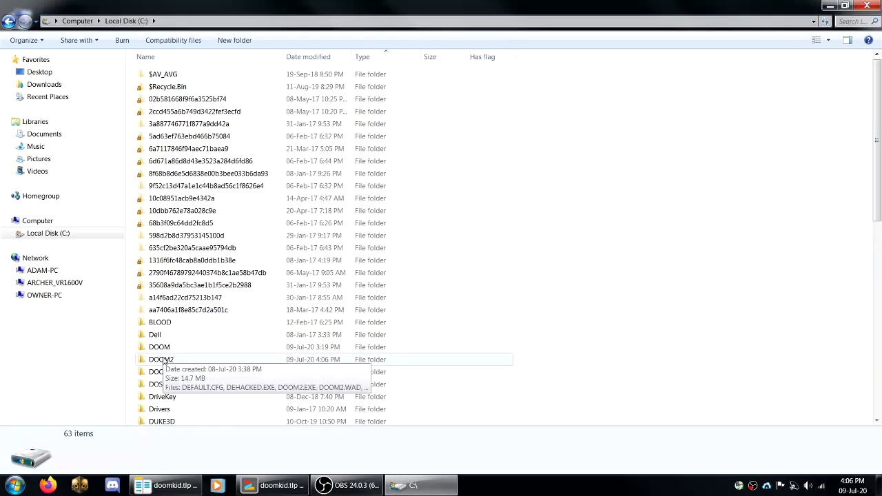
double_click(162, 360)
click(167, 137)
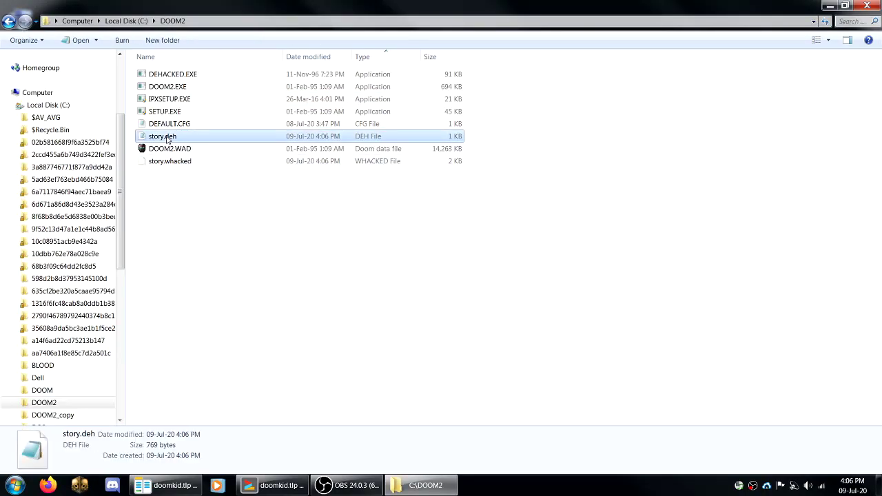
- Start SLADE and create a new, empty Doom WAD archive
click(15, 485)
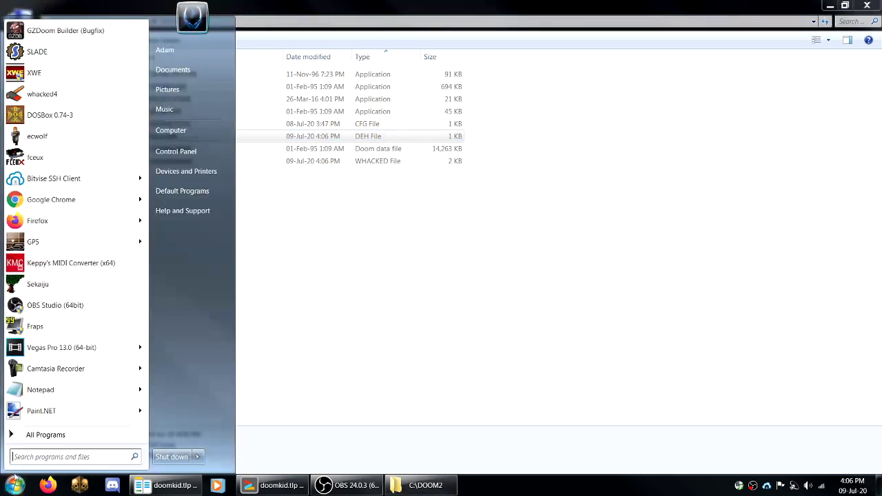
click(76, 59)
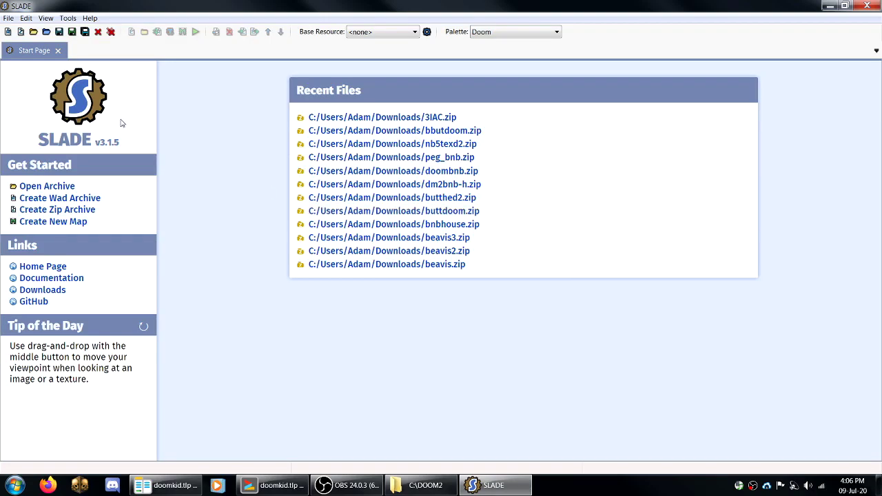
click(8, 18)
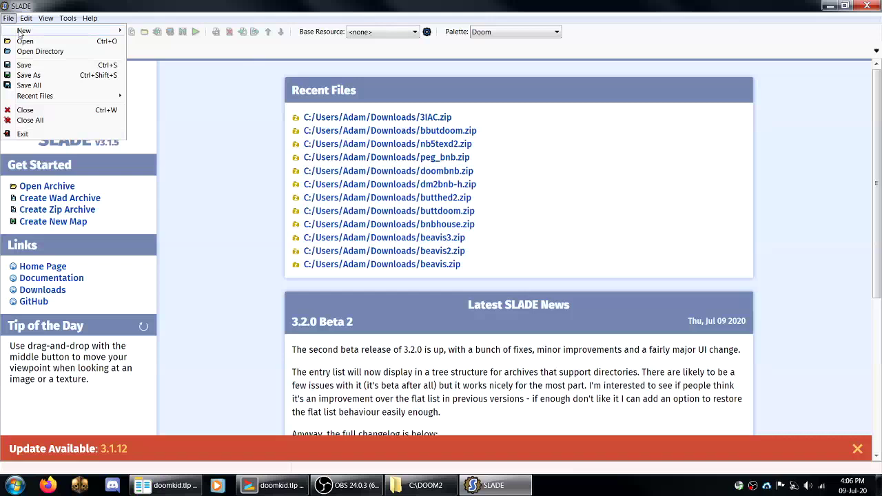
mouse_move(110, 30)
click(170, 33)
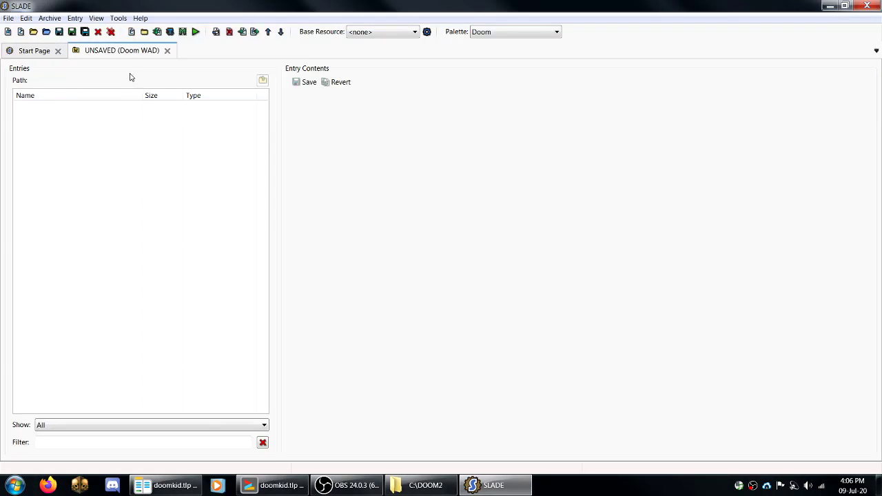
- Import story.deh from the C:\DOOM2 folder into the new WAD archive
click(157, 34)
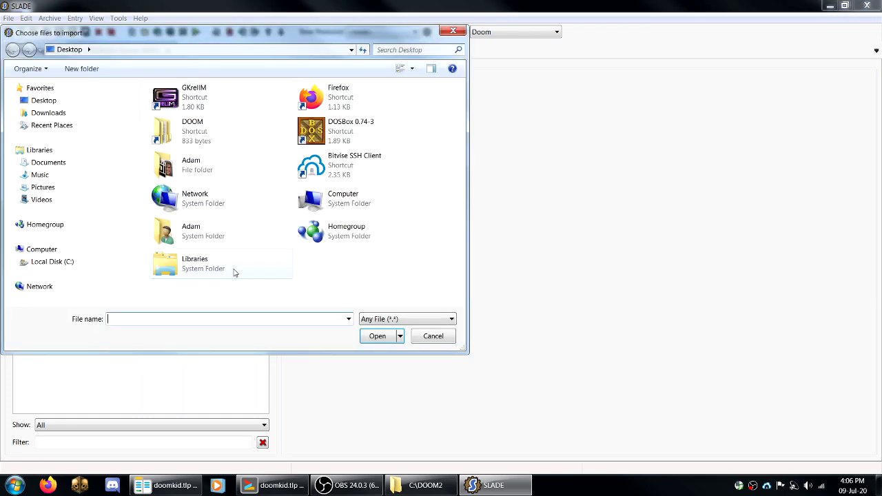
double_click(300, 210)
double_click(191, 114)
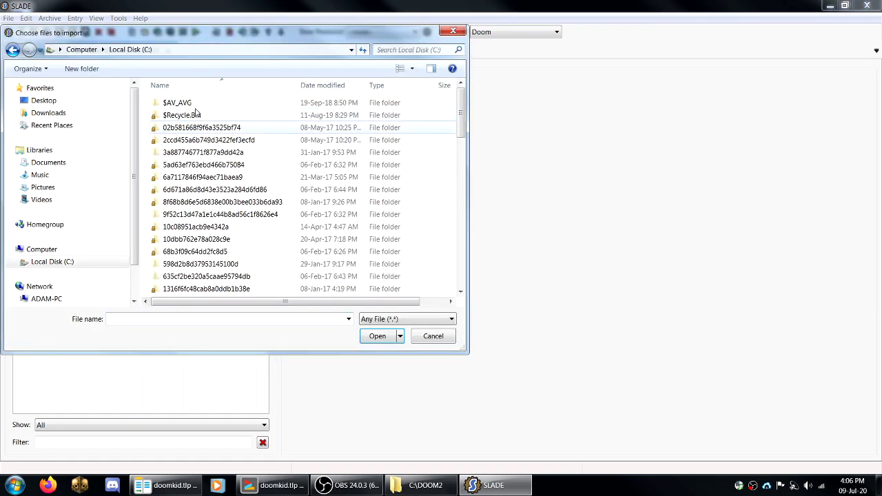
scroll(176, 267, down, 3)
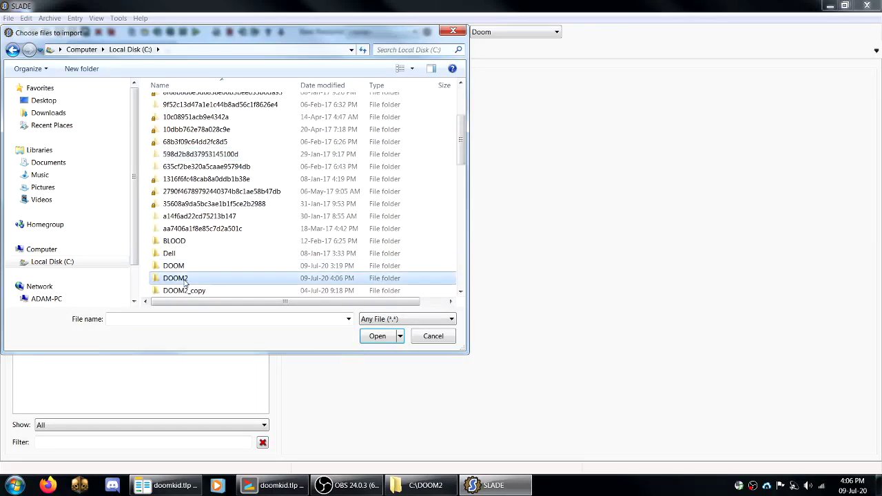
double_click(185, 280)
double_click(173, 103)
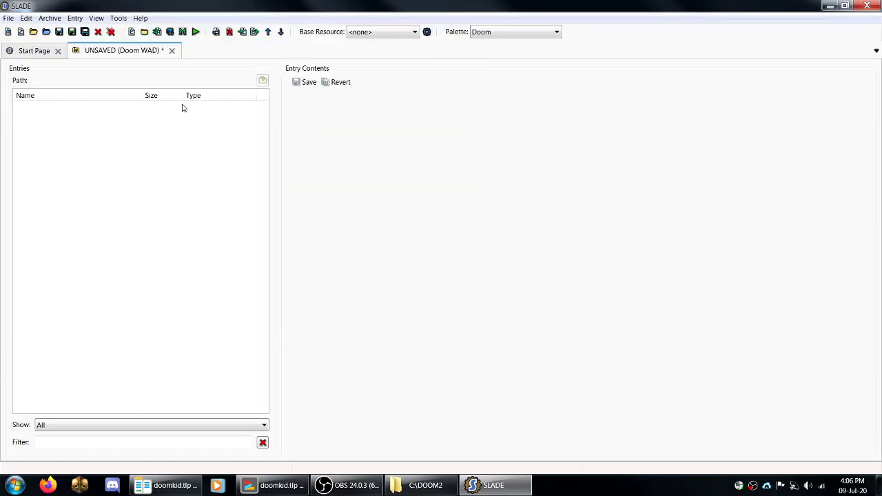
- Rename the imported STORY entry to DEHACKED
click(58, 107)
right_click(58, 107)
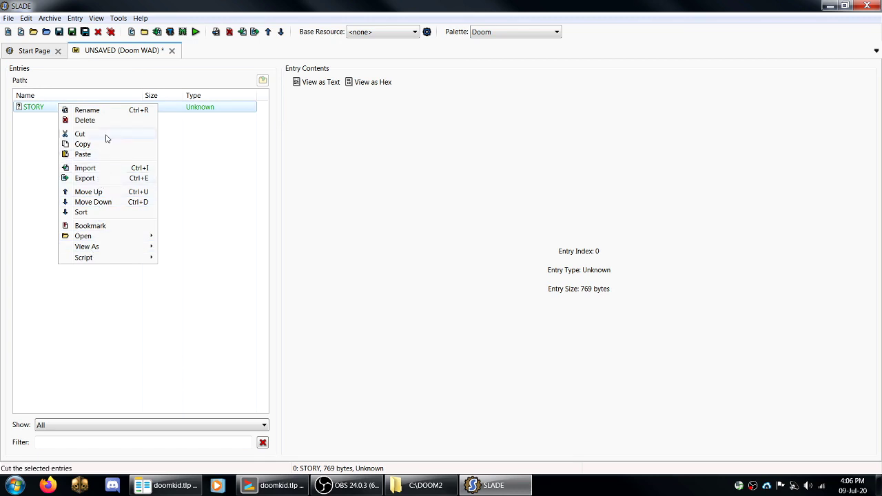
click(86, 110)
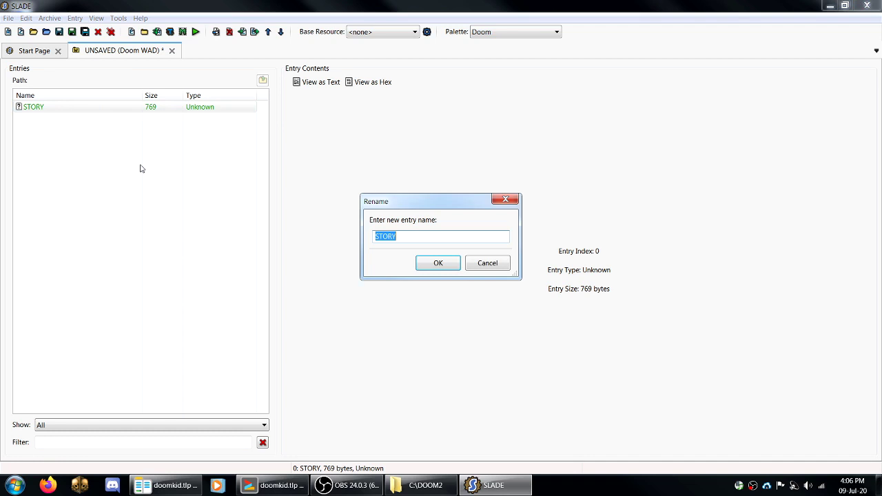
text(DEHACKED)
click(435, 266)
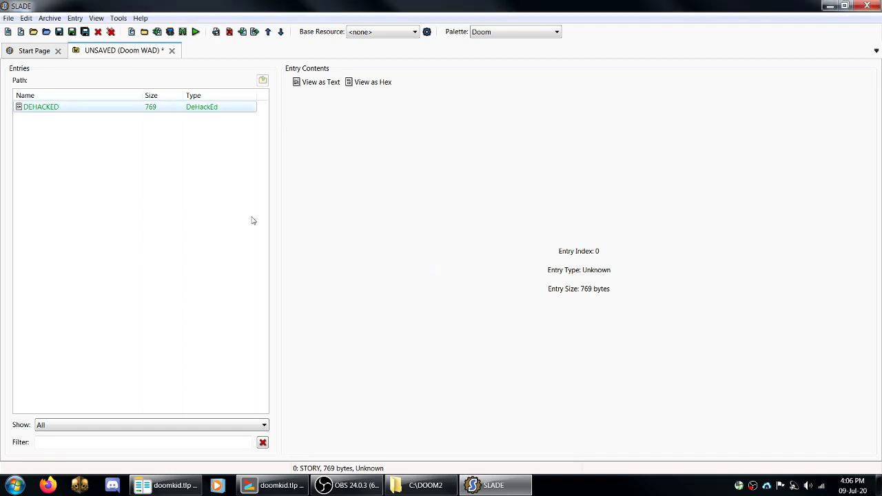
- Save the archive as story.wad in C:\DOOM2 and close SLADE
click(58, 32)
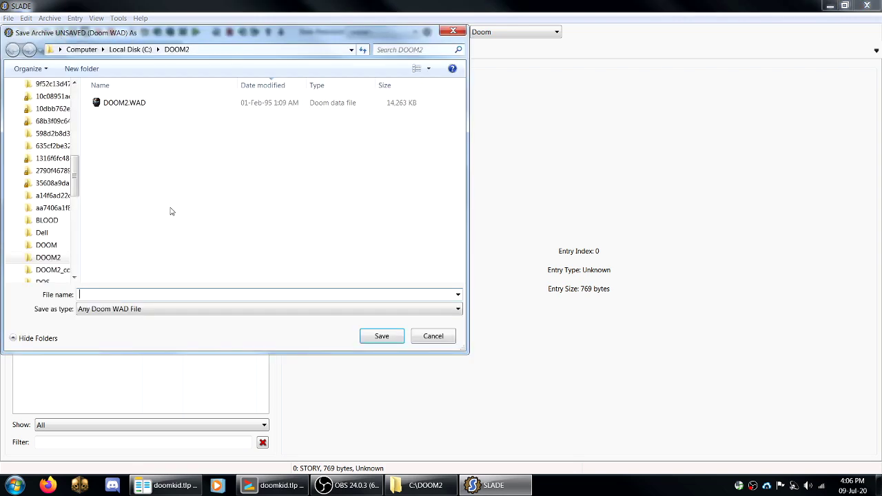
text(story)
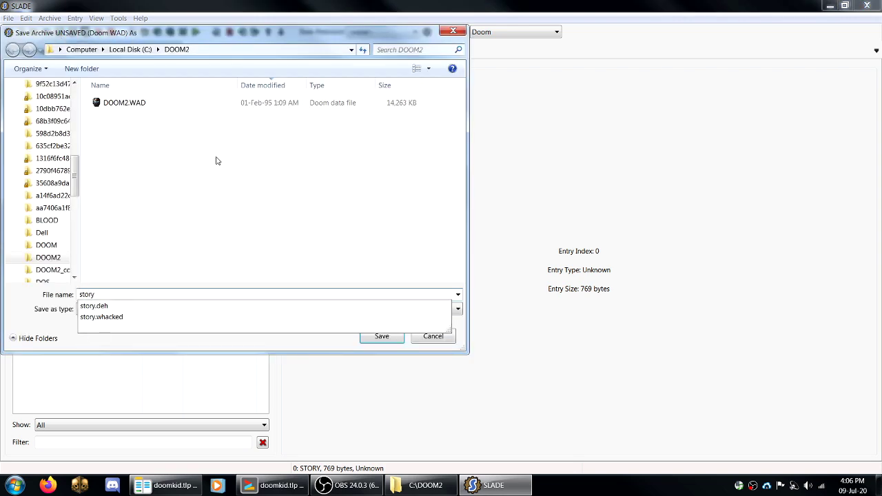
click(361, 340)
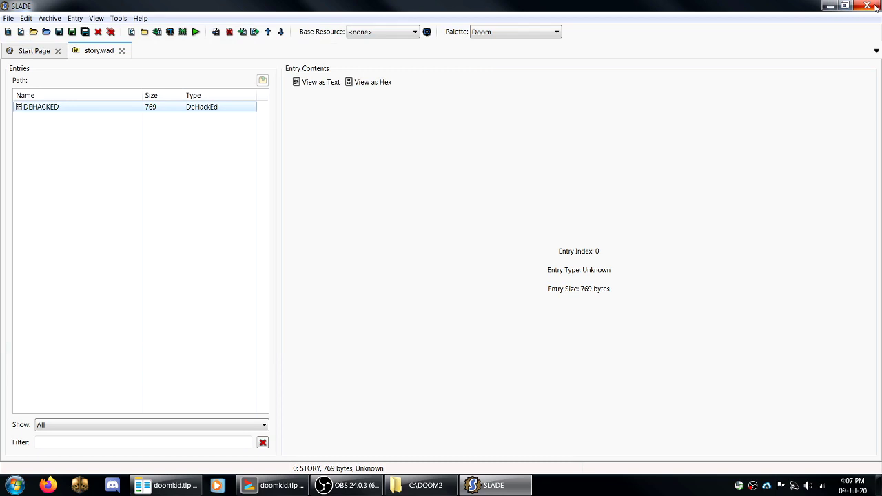
click(868, 6)
click(480, 242)
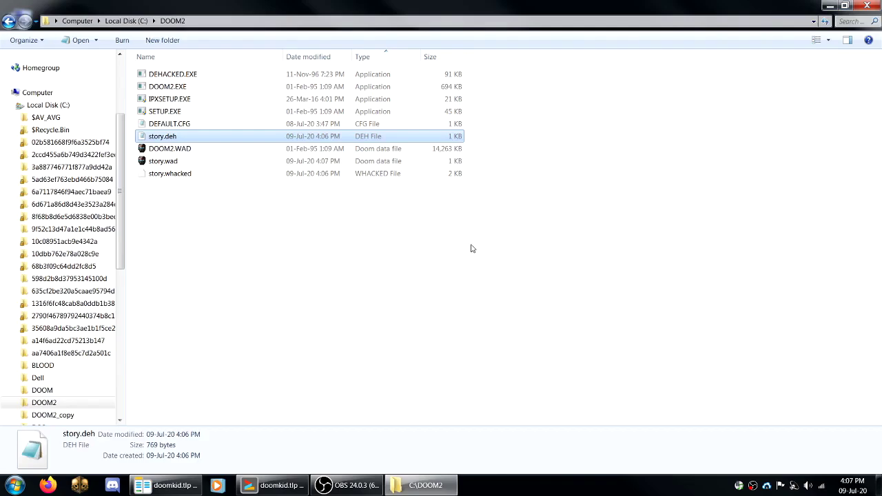
- Compare story.deh and story.wad in the DOOM2 folder by selecting each file and both together
click(168, 163)
click(175, 136)
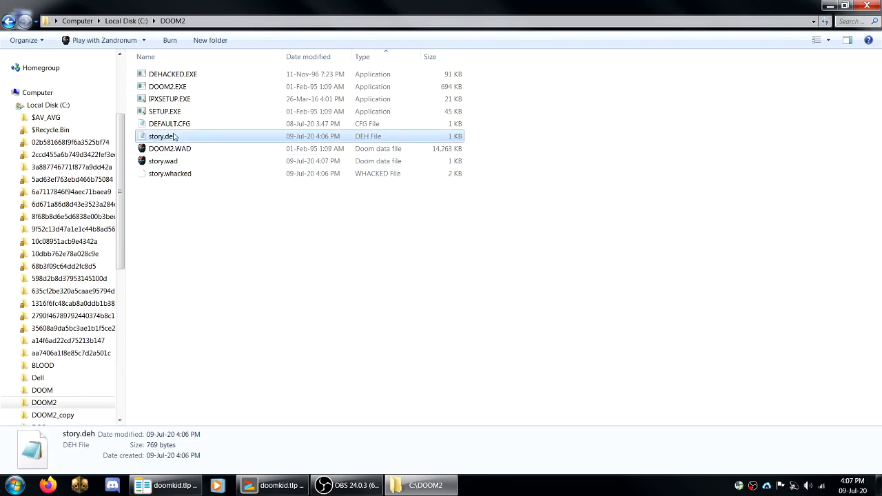
click(177, 161)
key(Up)
key(Up)
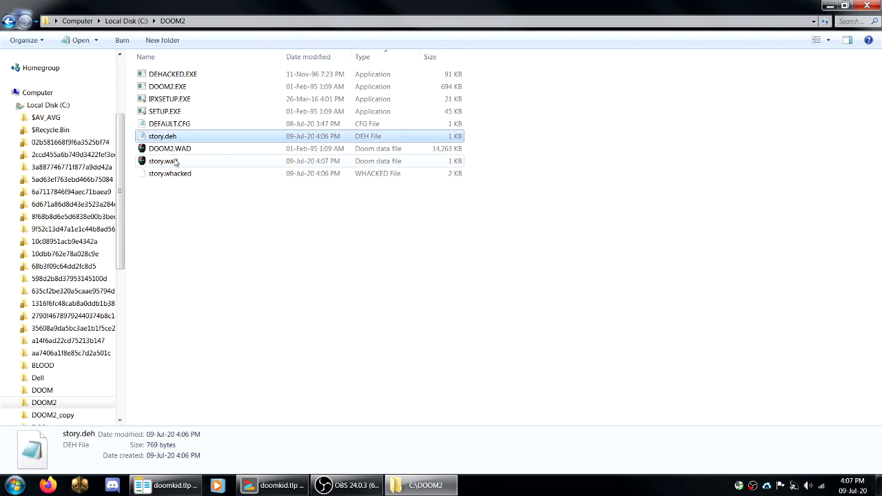
ctrl+click(175, 161)
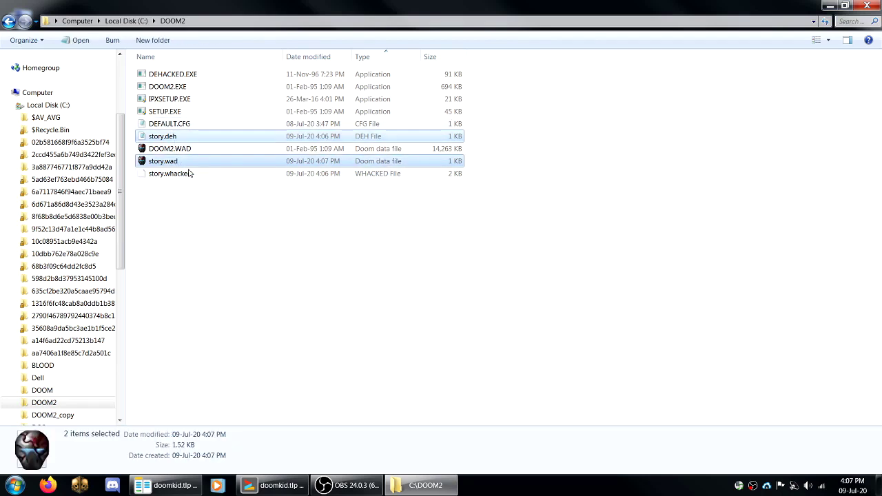
- Run story.wad in Zandronum with The Ultimate DOOM (doom.wad) as the game file, using fullscreen hardware rendering
click(166, 161)
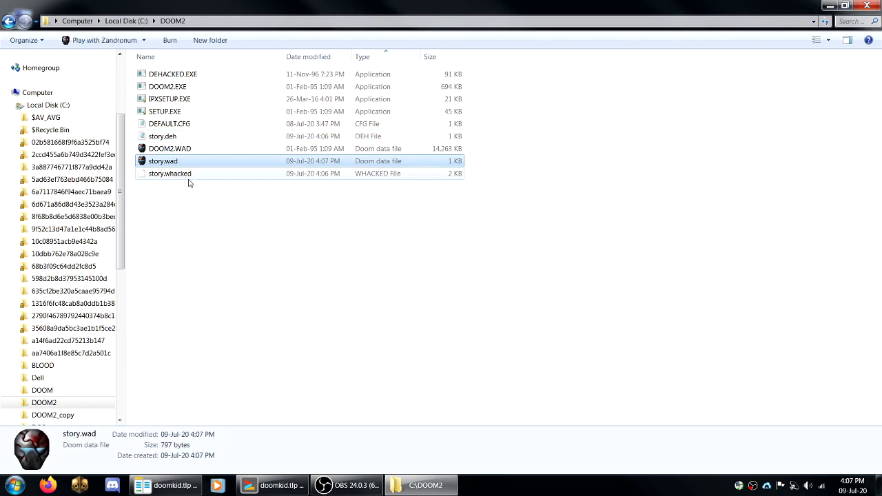
double_click(175, 163)
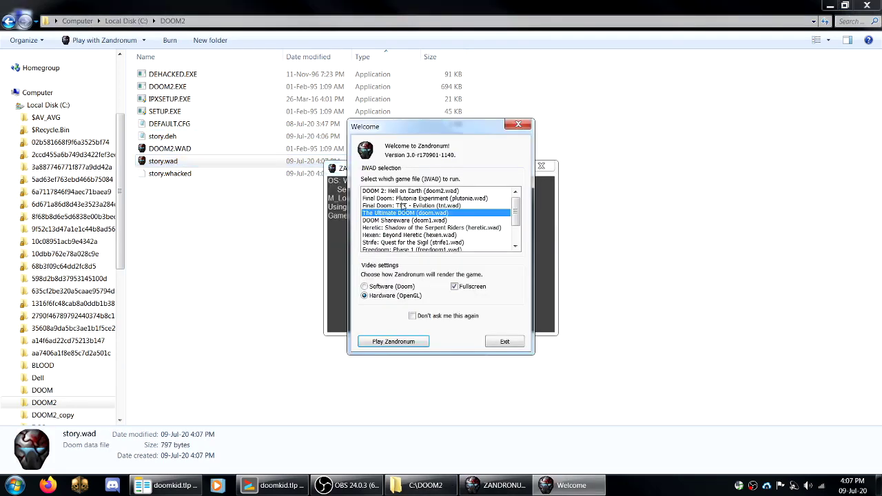
click(394, 343)
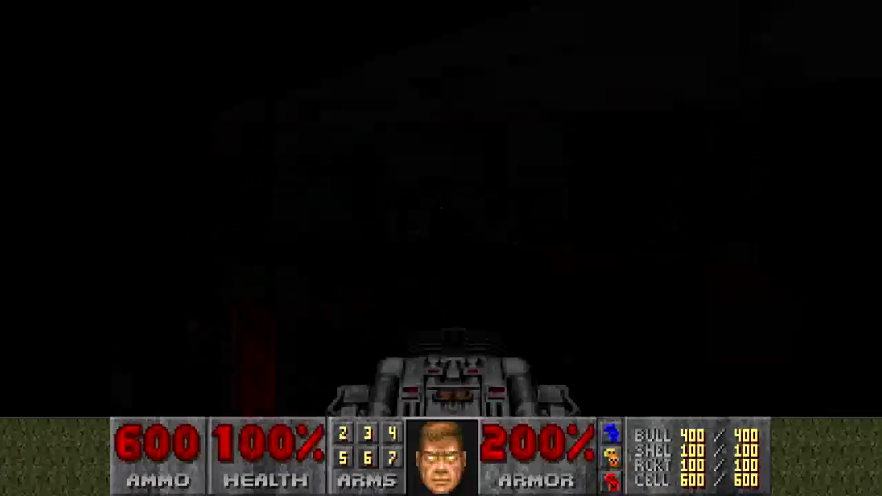
- Play through the level with the two Barons of Hell, shoot them, and go through the outdoor passage into the dark final room
key(w)
key(ctrl)
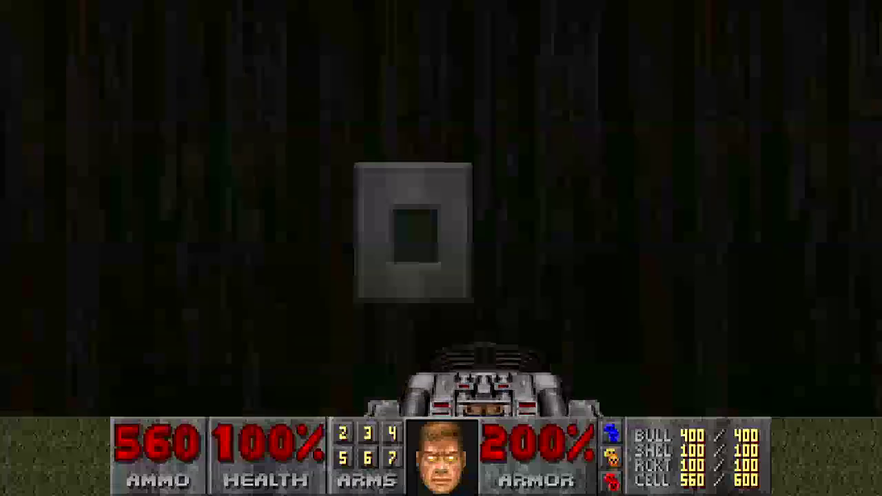
key(w)
key(ctrl)
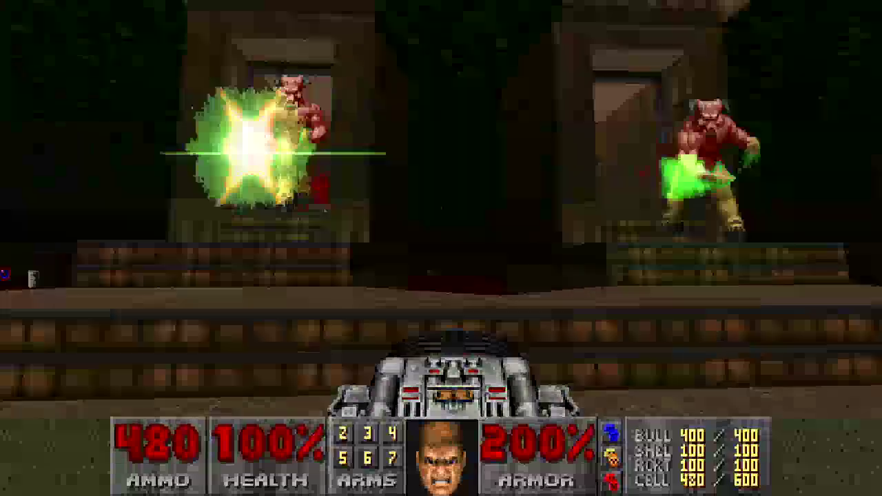
key(ctrl)
key(3)
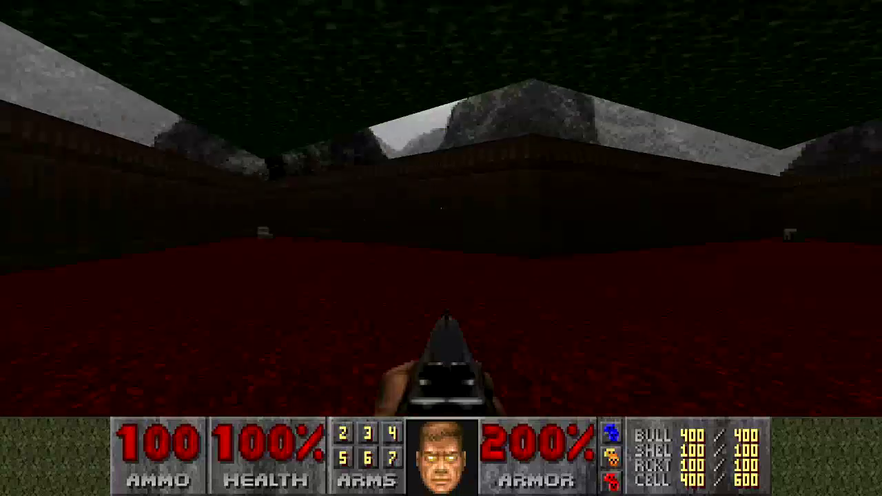
key(w)
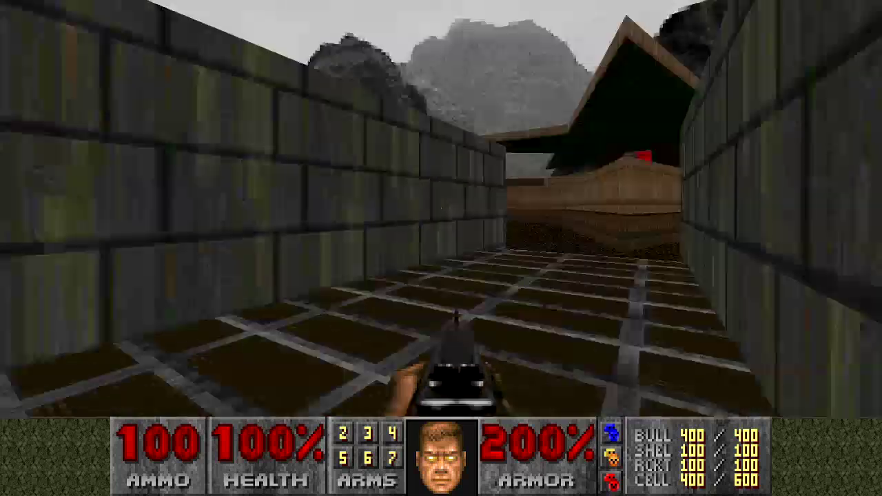
key(w)
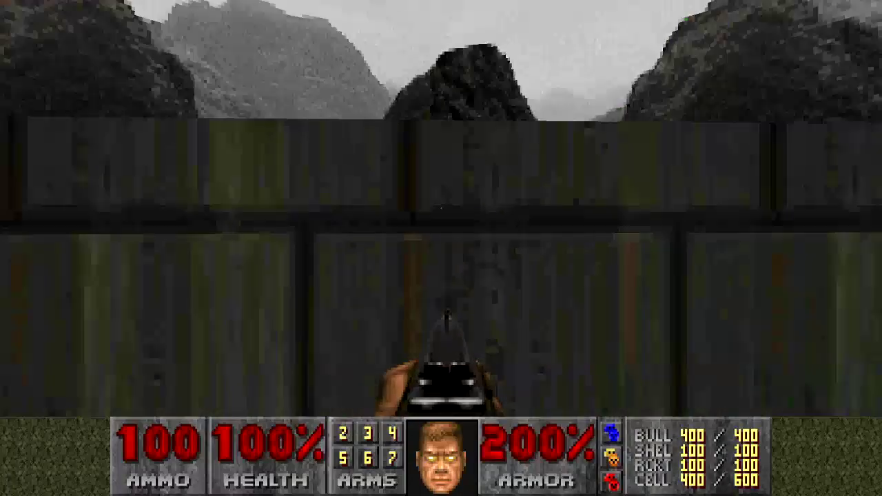
key(w)
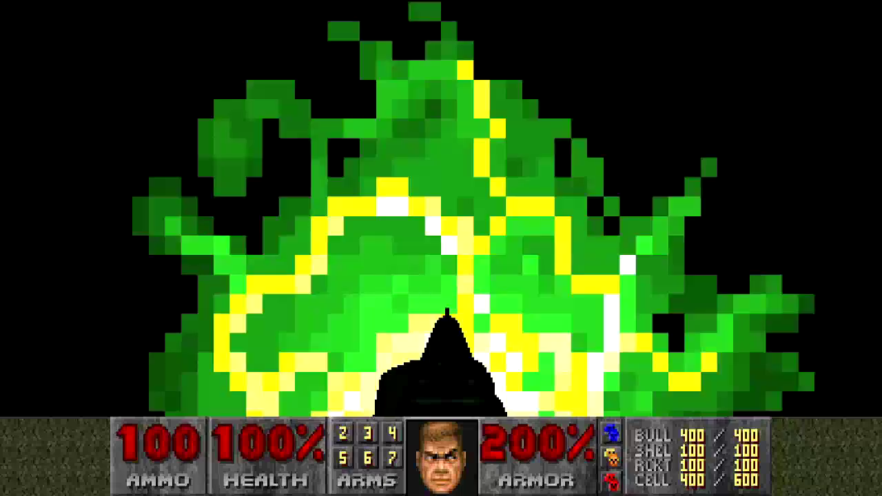
key(Right)
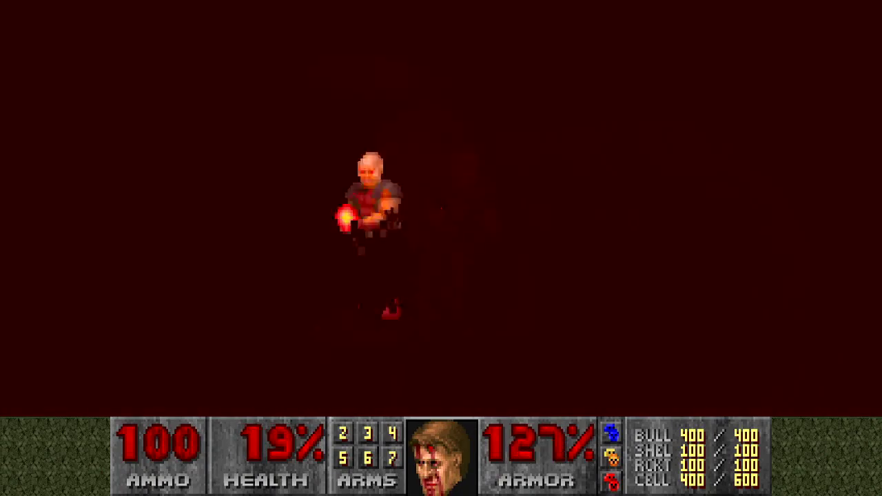